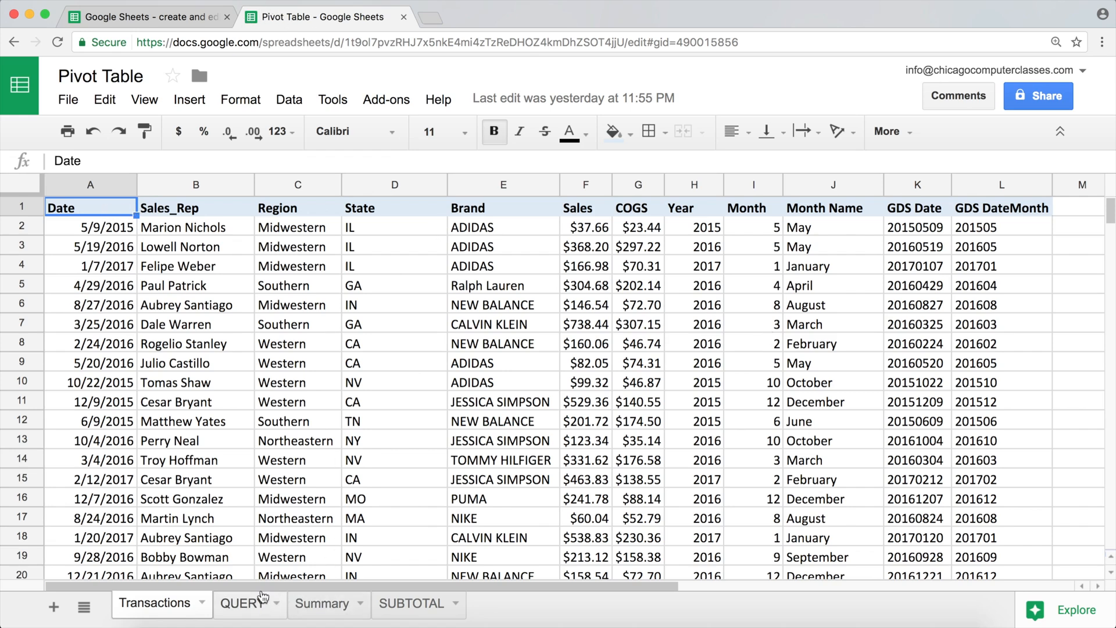
Step: Add the condition WHERE C LIKE '%western%' to the query text in cell A1 of the QUERY sheet
{"action": "left_click", "coordinate": [242, 602]}
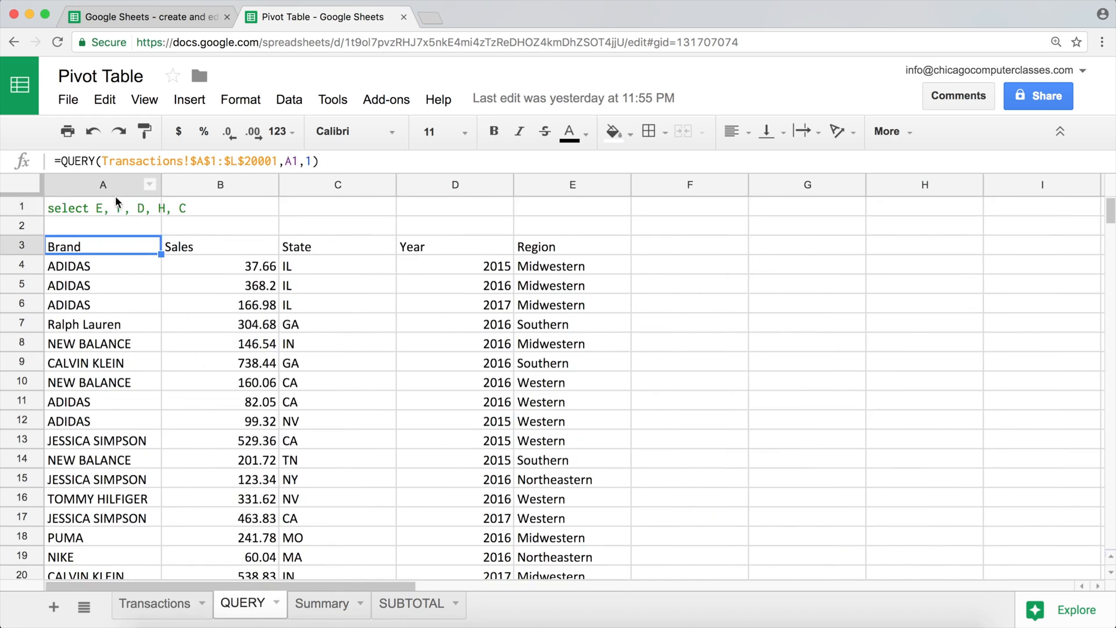
{"action": "left_click", "coordinate": [113, 201]}
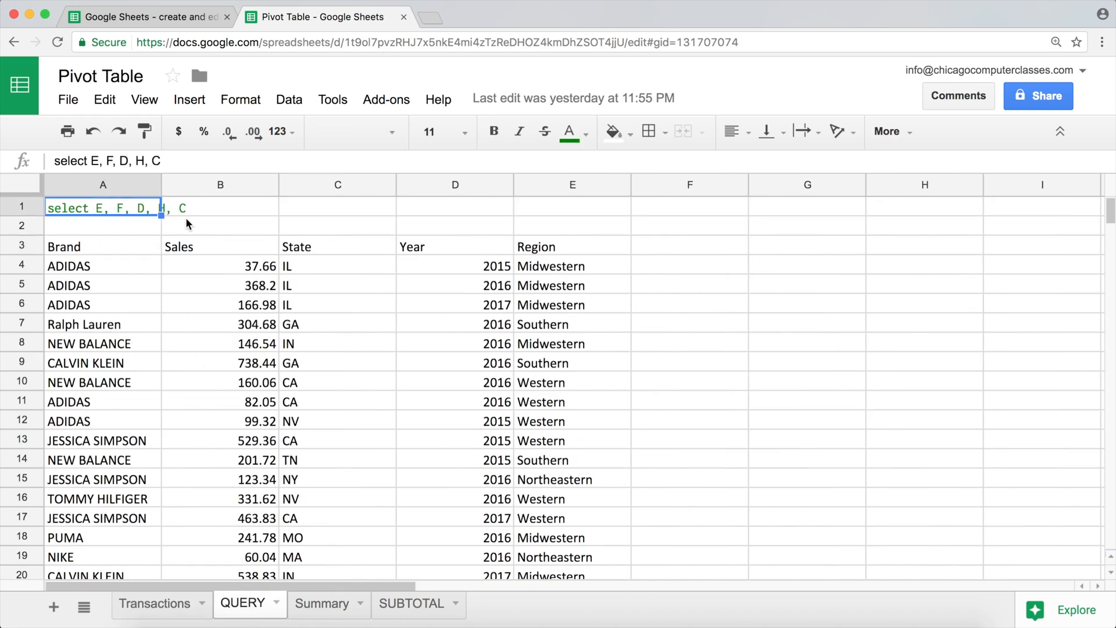
{"action": "left_click", "coordinate": [182, 606]}
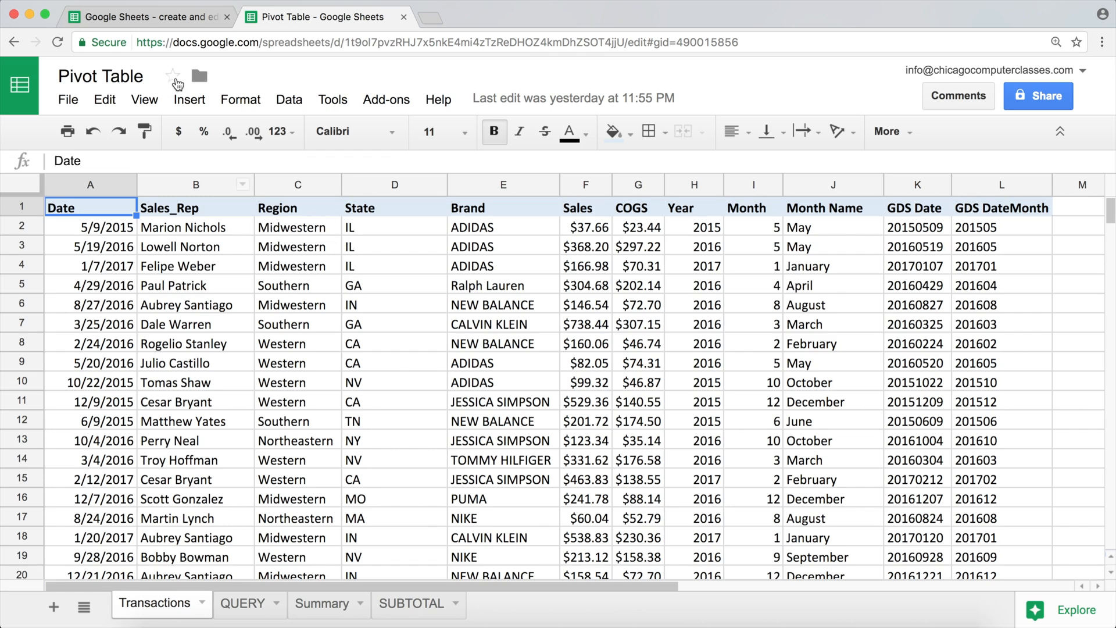
{"action": "left_click", "coordinate": [171, 21]}
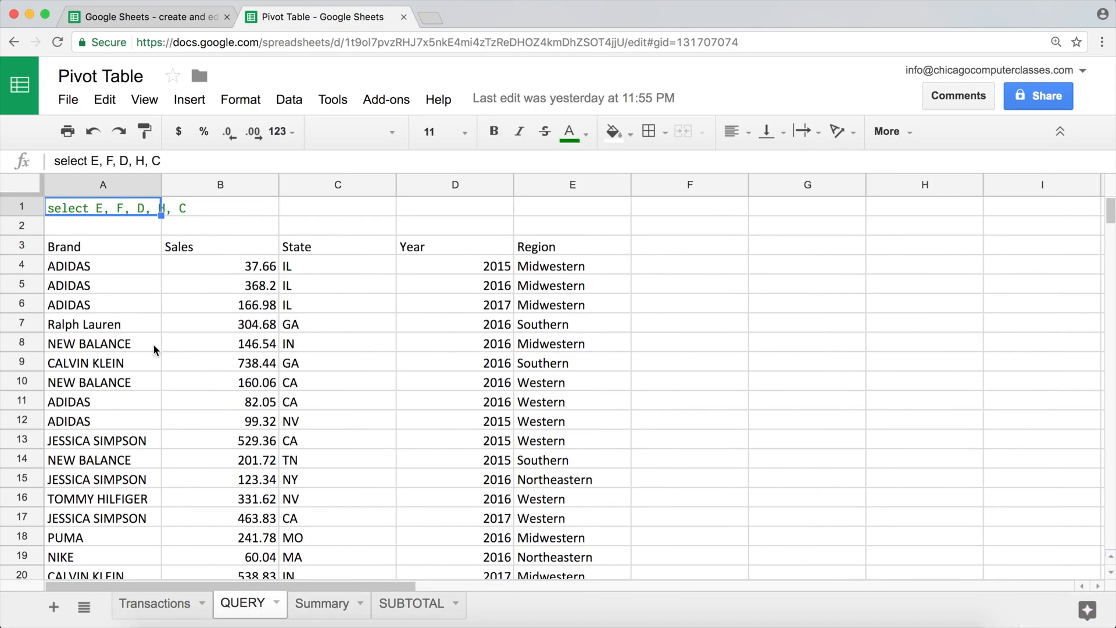
{"action": "left_click", "coordinate": [190, 164]}
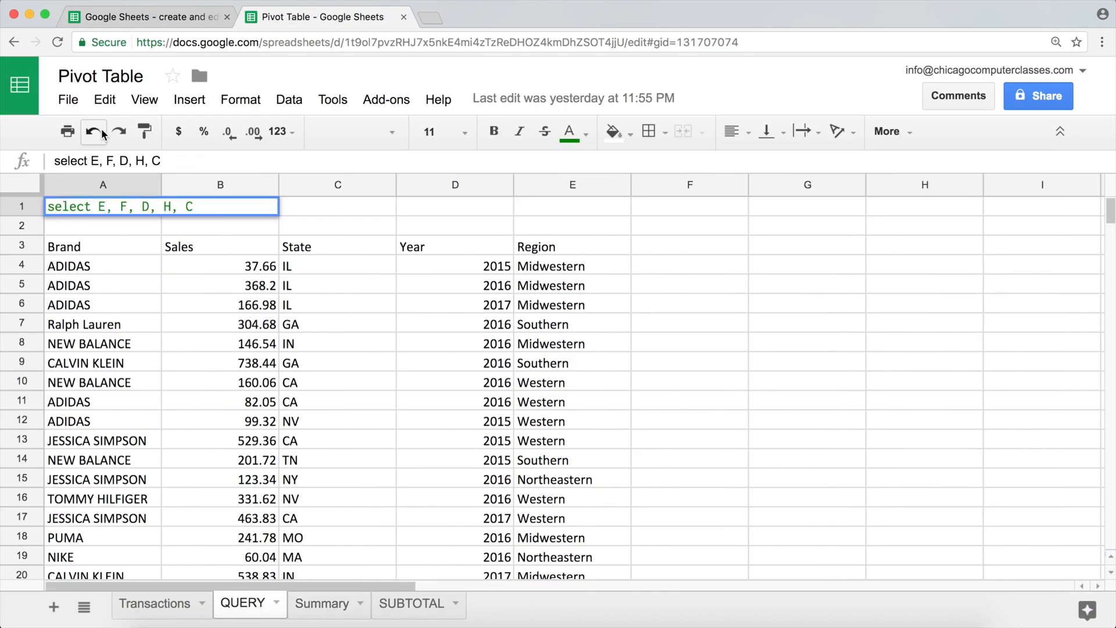
{"action": "type", "text": "WHERE"}
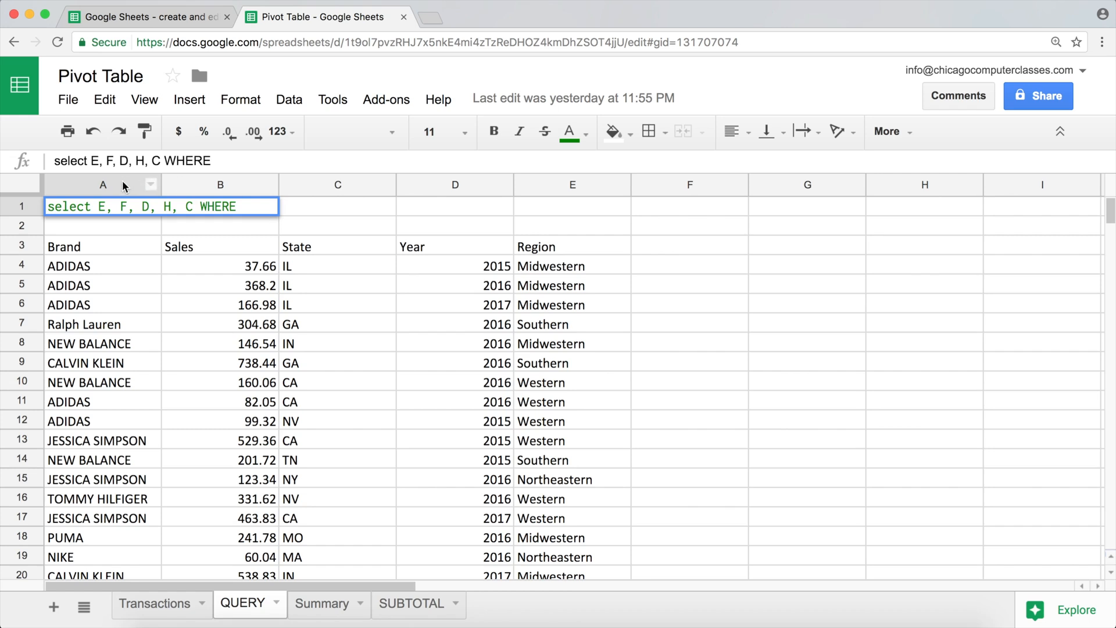
{"action": "type", "text": "C L"}
{"action": "key", "text": "BackSpace"}
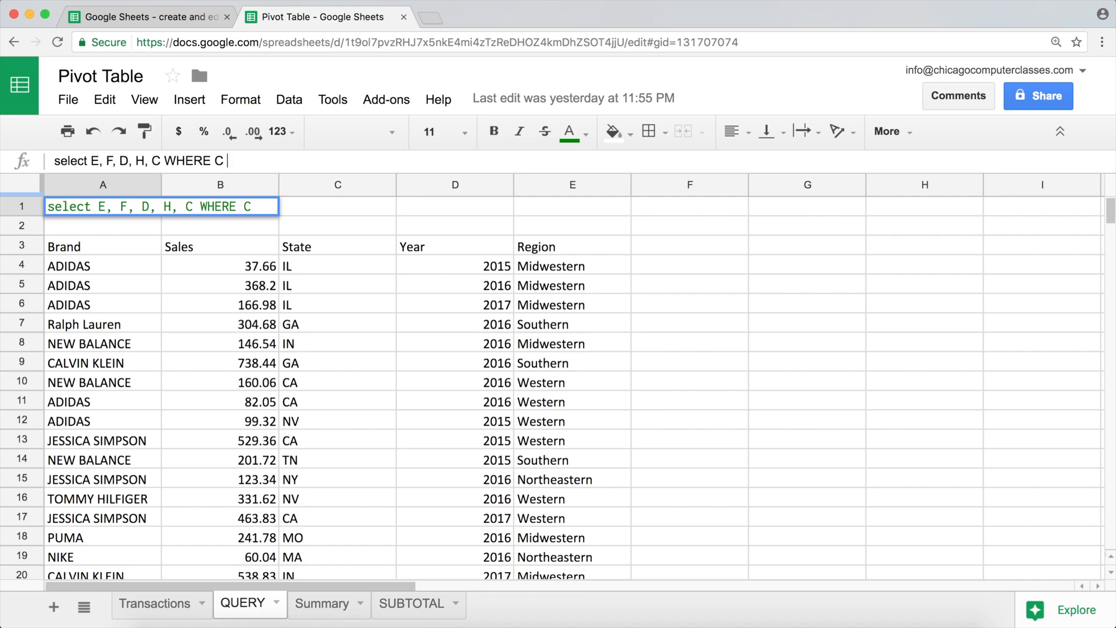
{"action": "type", "text": "LIKE"}
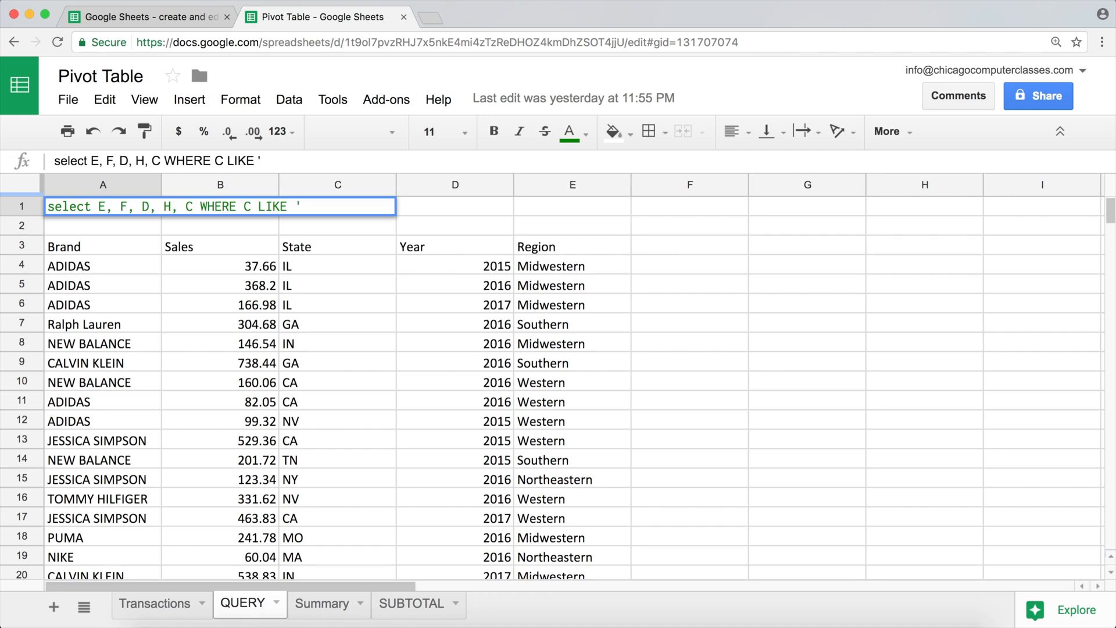
{"action": "type", "text": " '%western%'"}
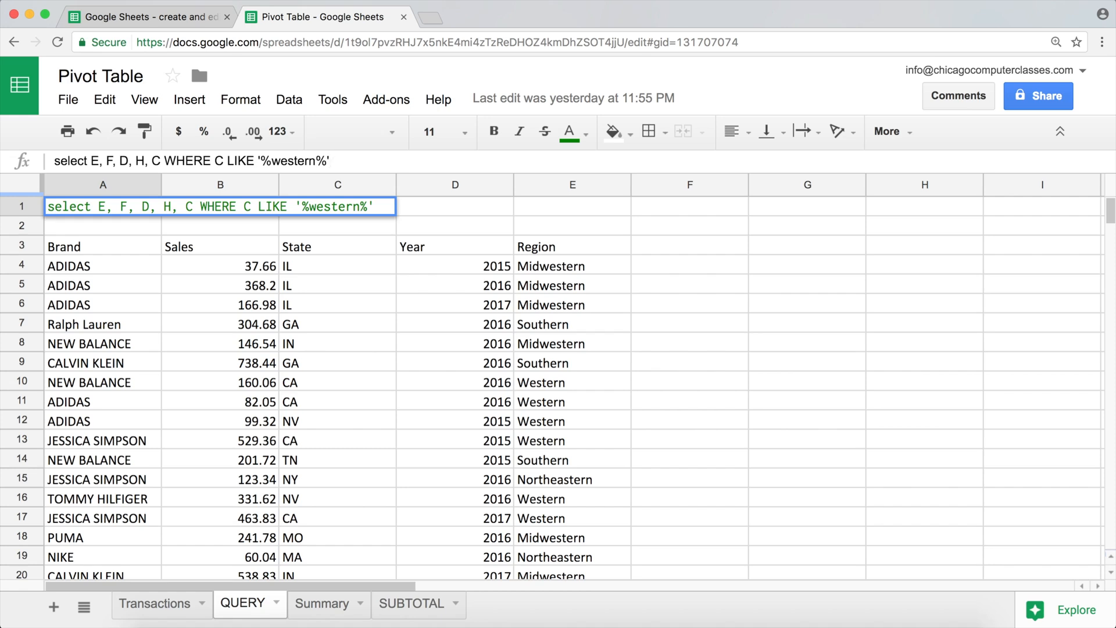
{"action": "key", "text": "Return"}
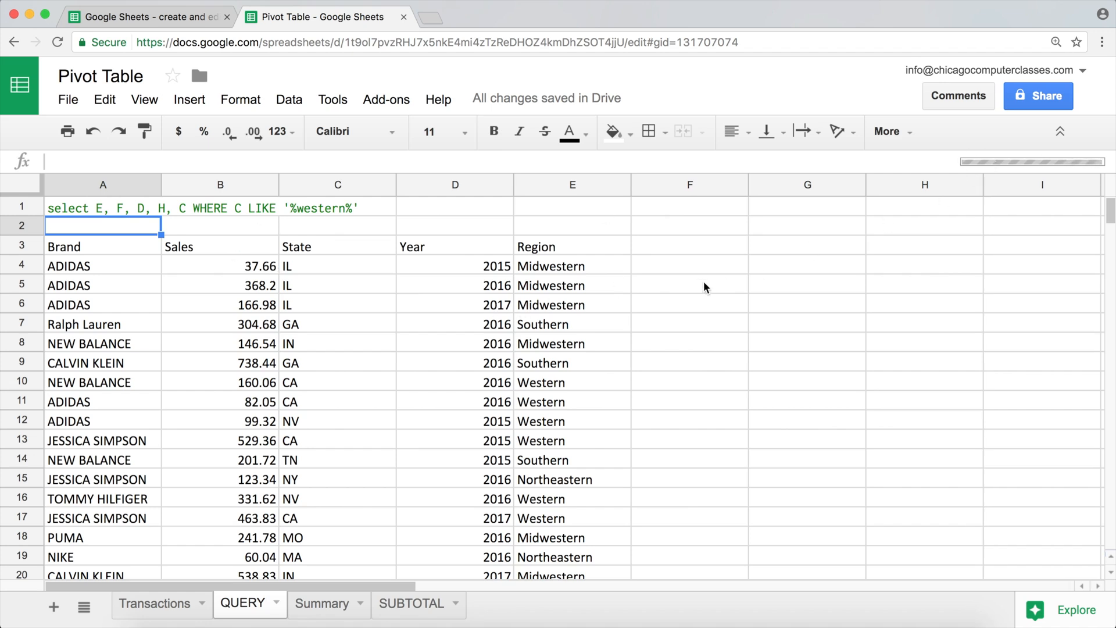
Step: Examine the Region values in the query results and compare them with the Region column of the Transactions sheet
{"action": "left_click", "coordinate": [573, 286]}
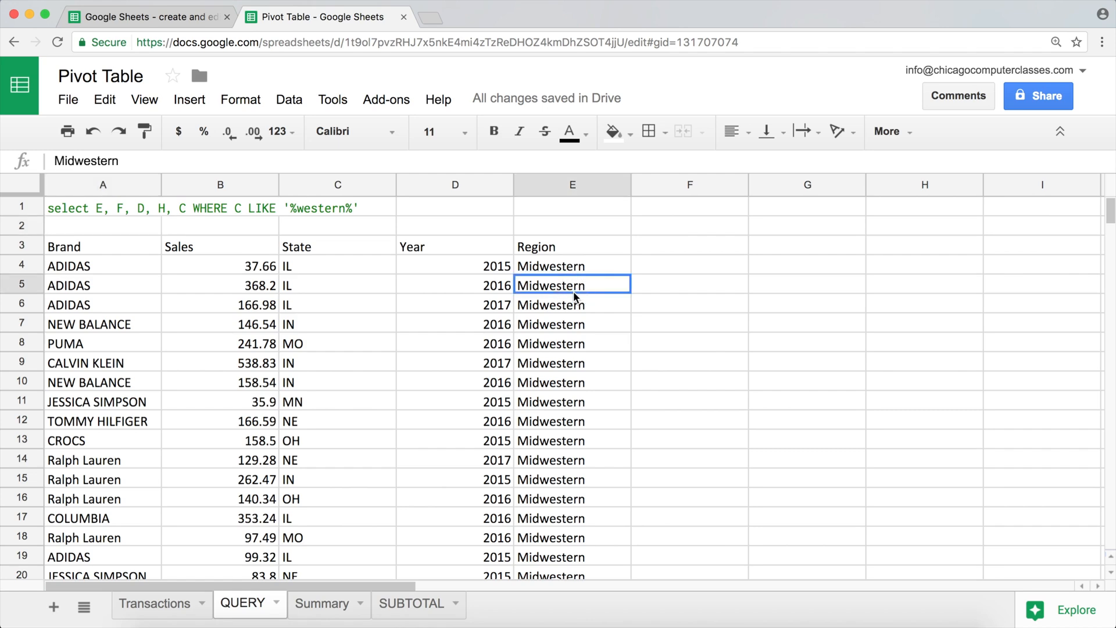
{"action": "scroll", "coordinate": [572, 290], "scroll_direction": "down", "scroll_amount": 15}
{"action": "scroll", "coordinate": [572, 290], "scroll_direction": "up", "scroll_amount": 5}
{"action": "scroll", "coordinate": [573, 294], "scroll_direction": "up", "scroll_amount": 10}
{"action": "left_click", "coordinate": [529, 267]}
{"action": "middle_click", "coordinate": [171, 18]}
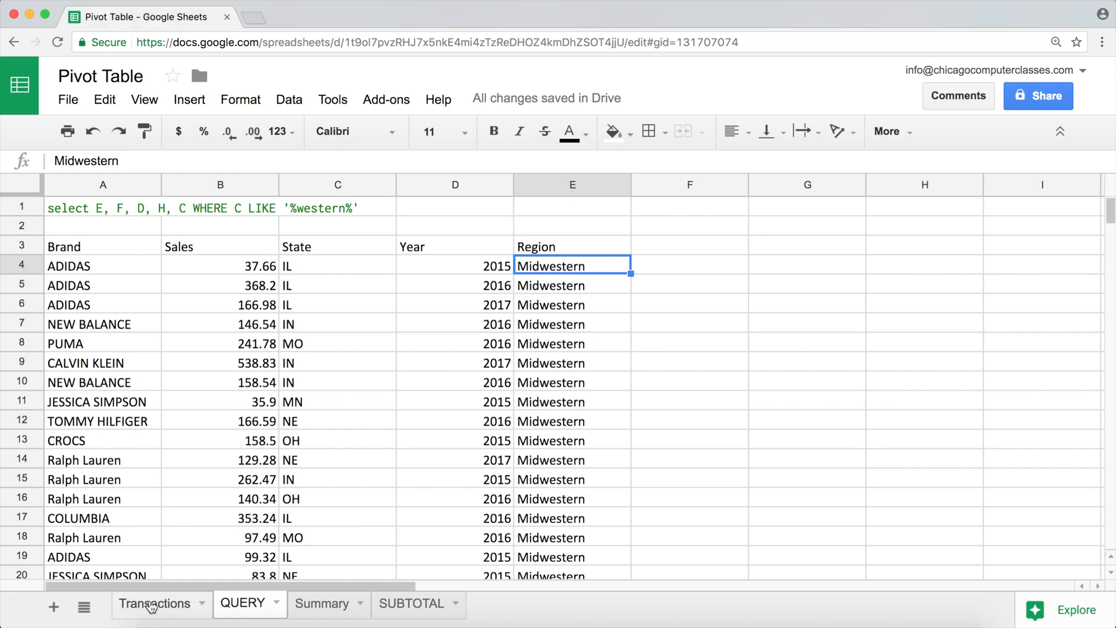
{"action": "left_click", "coordinate": [151, 605]}
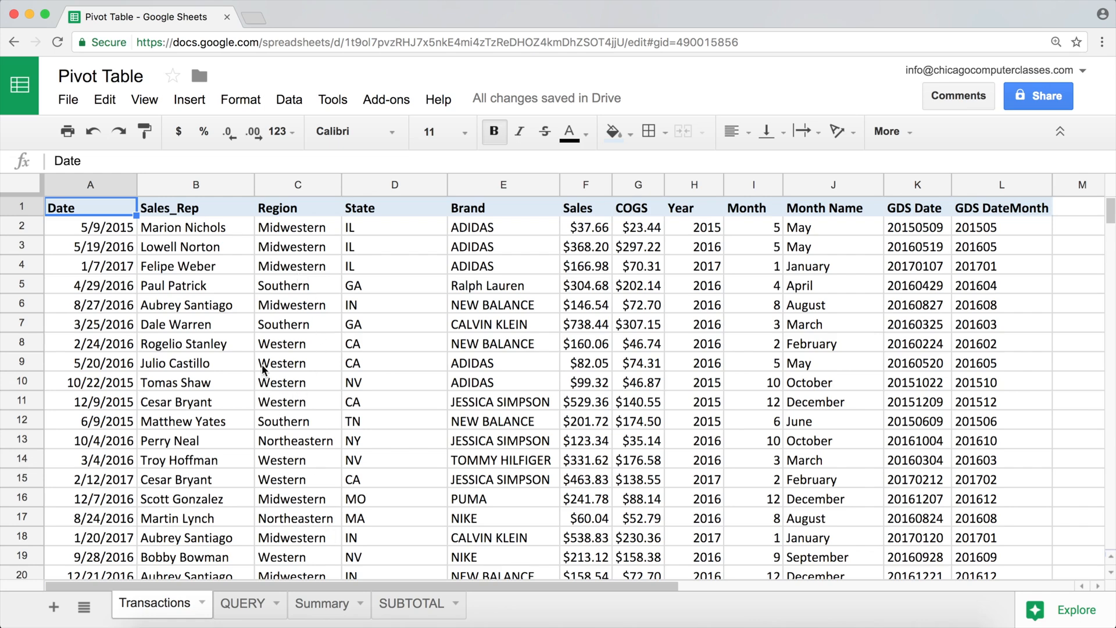
{"action": "left_click_drag", "start_coordinate": [279, 346], "coordinate": [292, 403]}
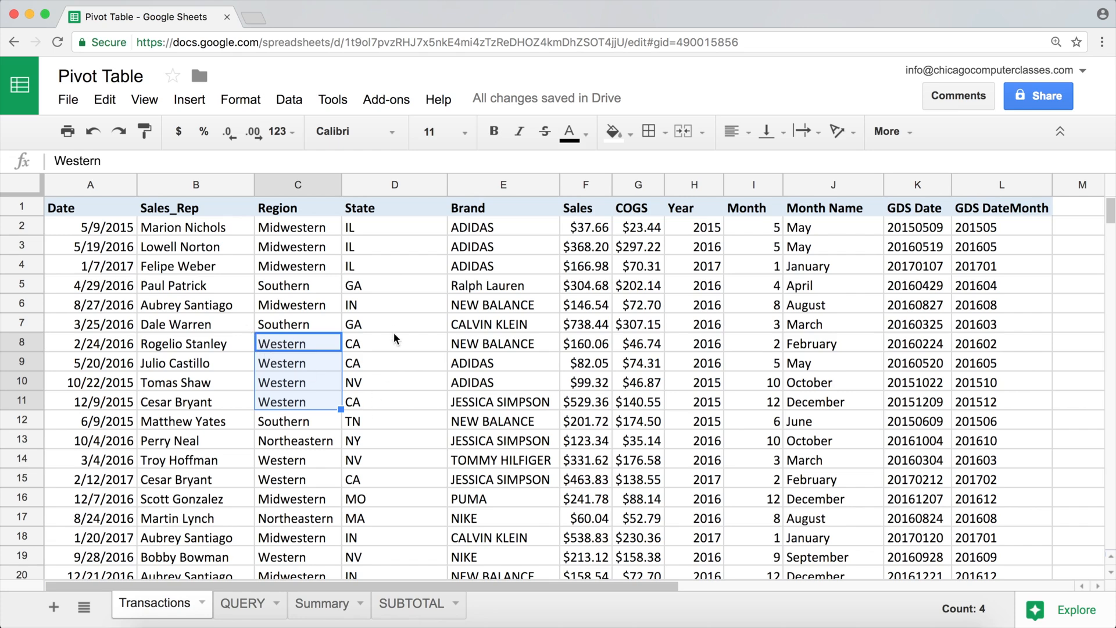
{"action": "left_click", "coordinate": [327, 322]}
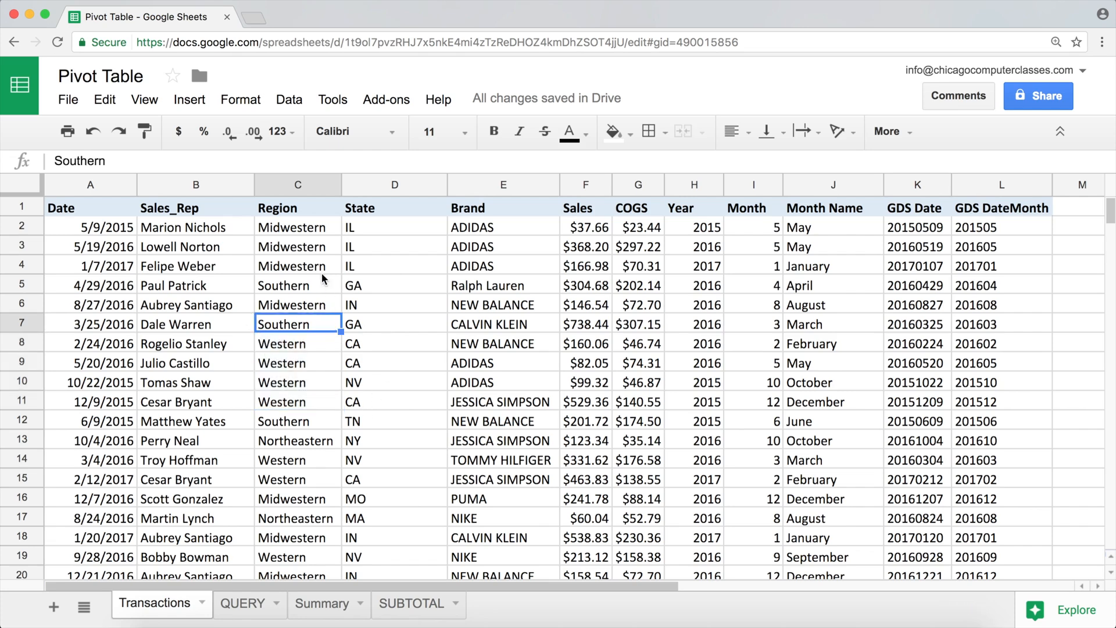
{"action": "left_click", "coordinate": [288, 230]}
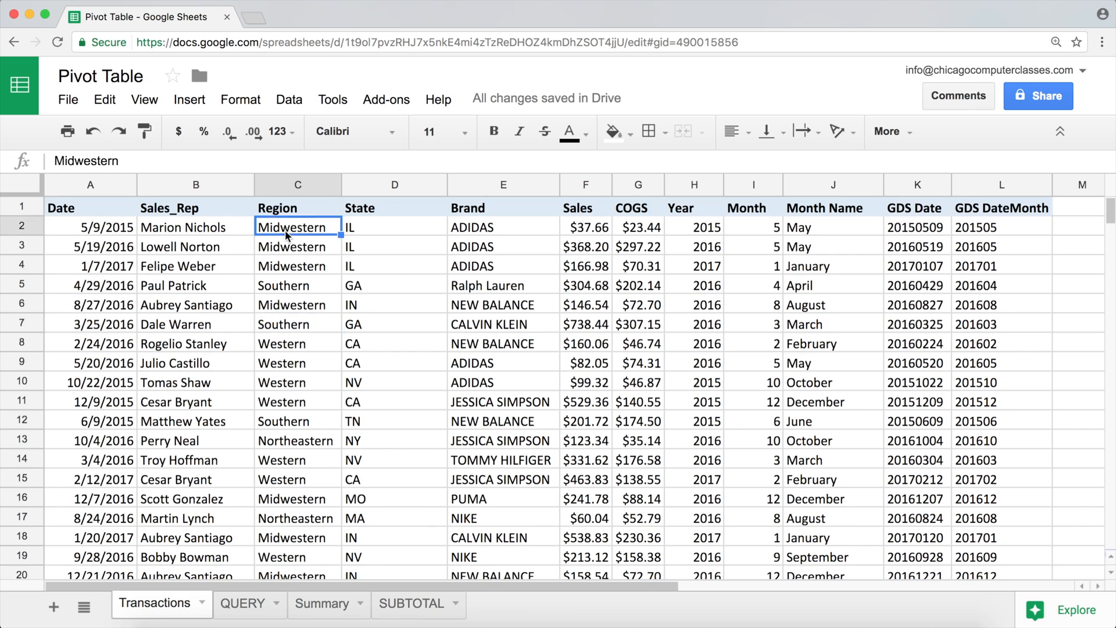
{"action": "left_click", "coordinate": [306, 355]}
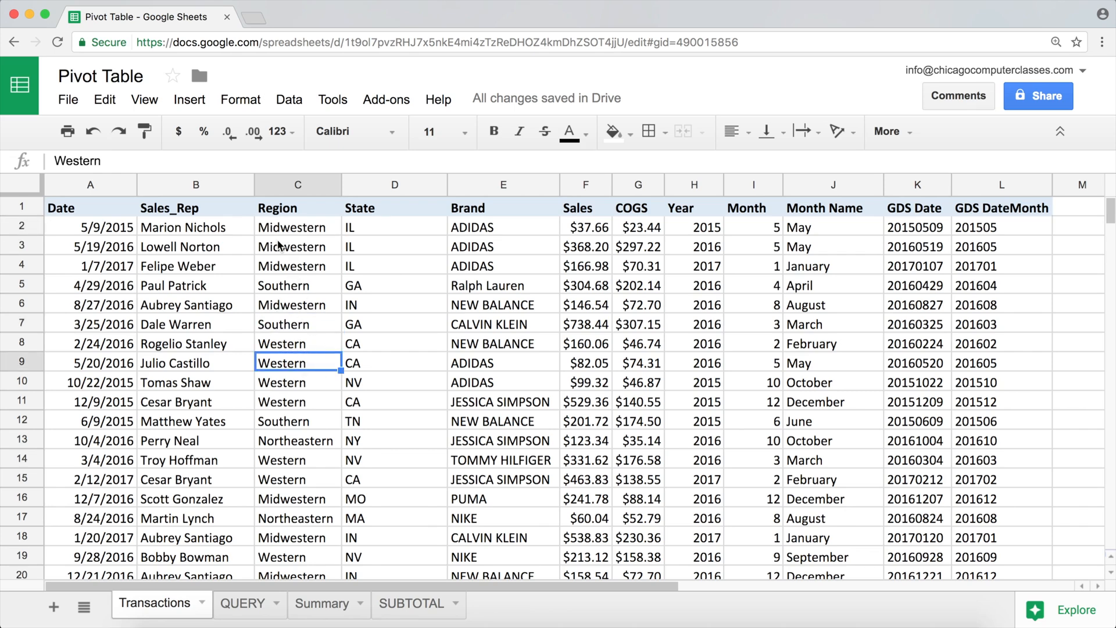
Step: In the QUERY sheet's A1 query text, replace LIKE with matches and clear the pattern between the quotes
{"action": "left_click", "coordinate": [255, 602]}
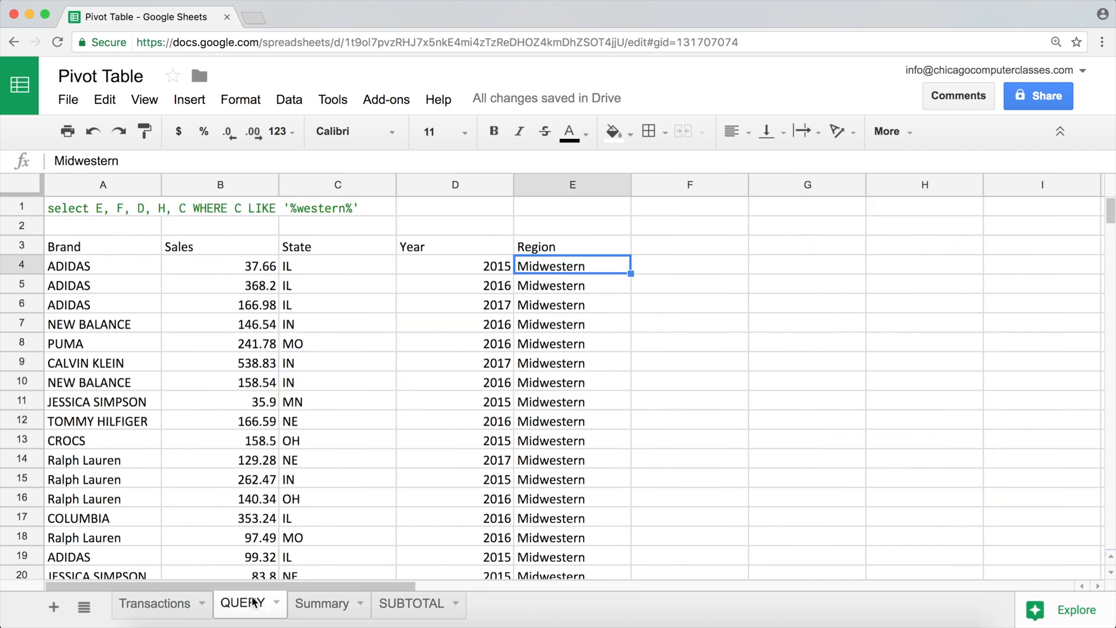
{"action": "left_click", "coordinate": [128, 210]}
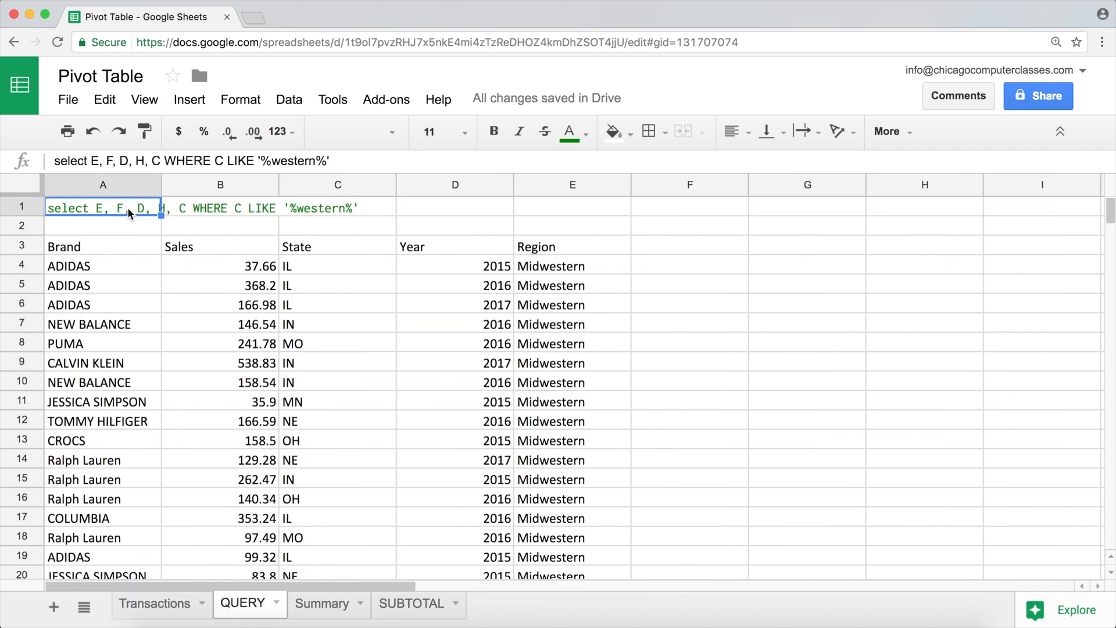
{"action": "double_click", "coordinate": [238, 159]}
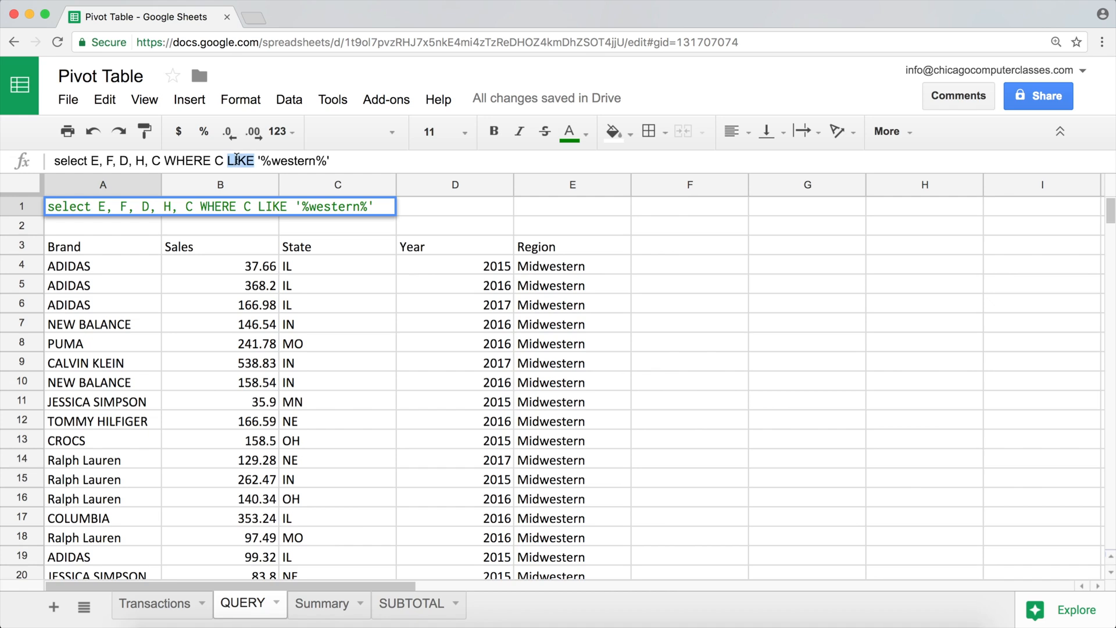
{"action": "type", "text": "matche"}
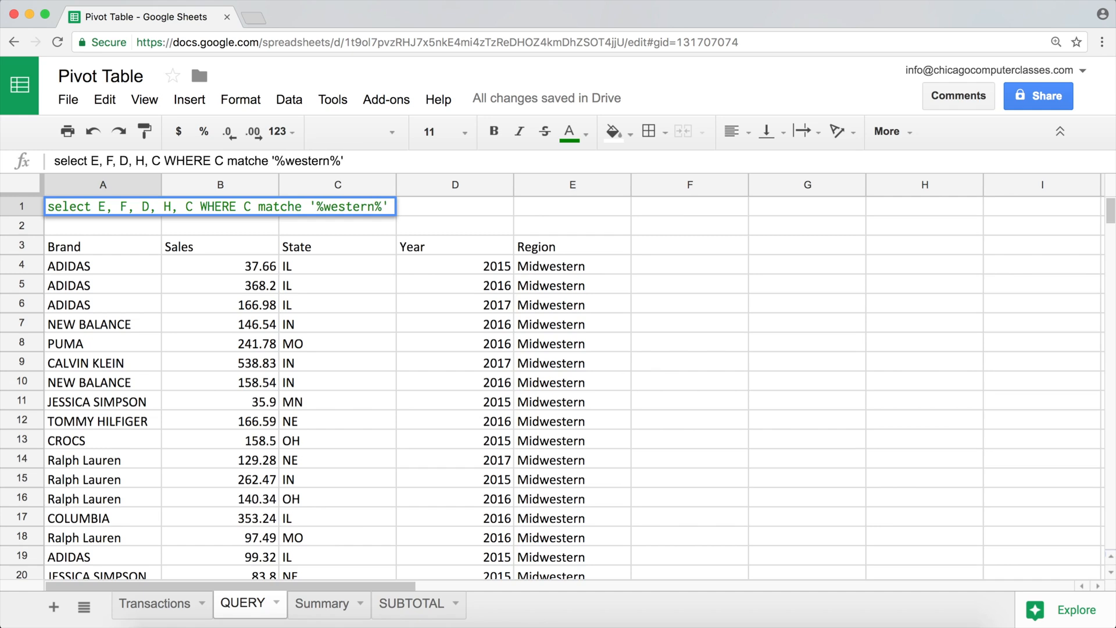
{"action": "type", "text": "s"}
{"action": "left_click_drag", "start_coordinate": [282, 161], "coordinate": [348, 162]}
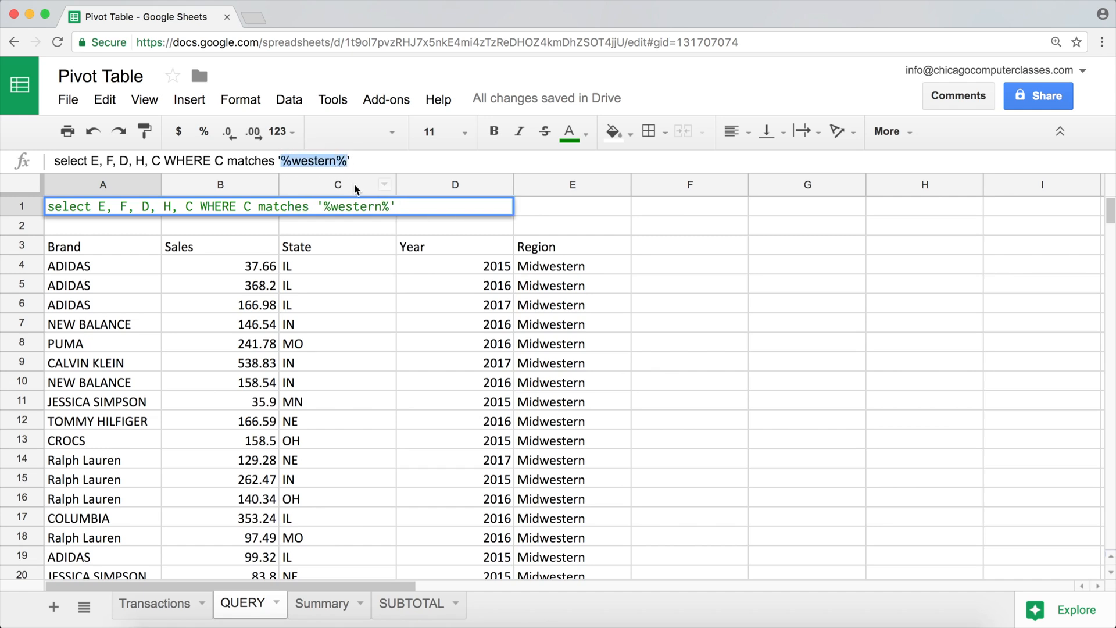
{"action": "key", "text": "BackSpace"}
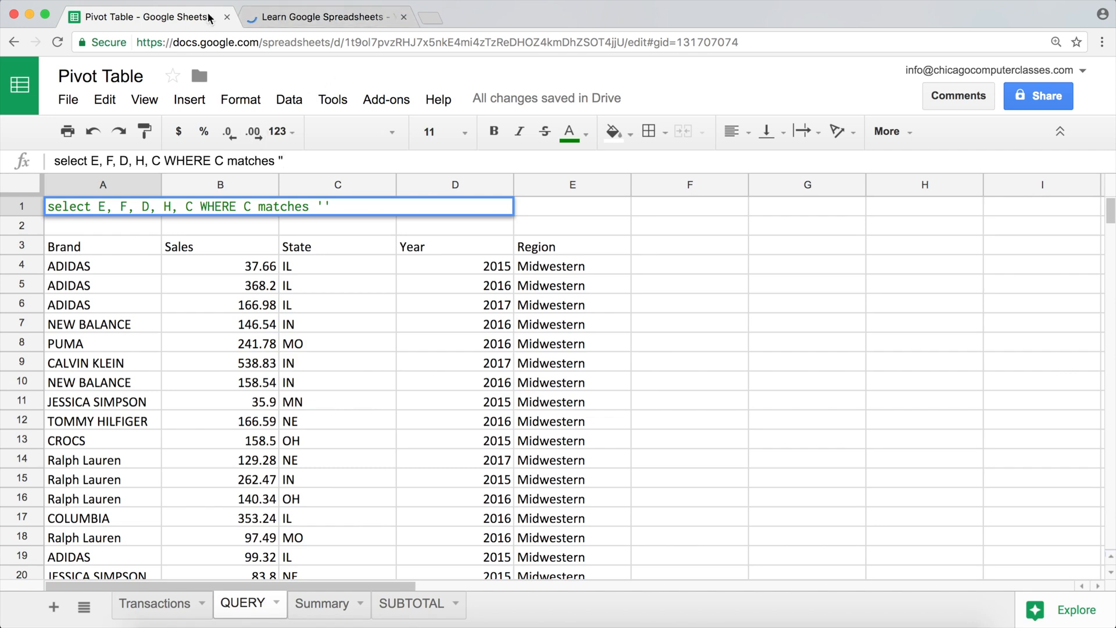
Step: Switch to YouTube, look through the Learn Google Spreadsheets channel's videos for the RegEx tutorials, and close that page
{"action": "left_click", "coordinate": [305, 19]}
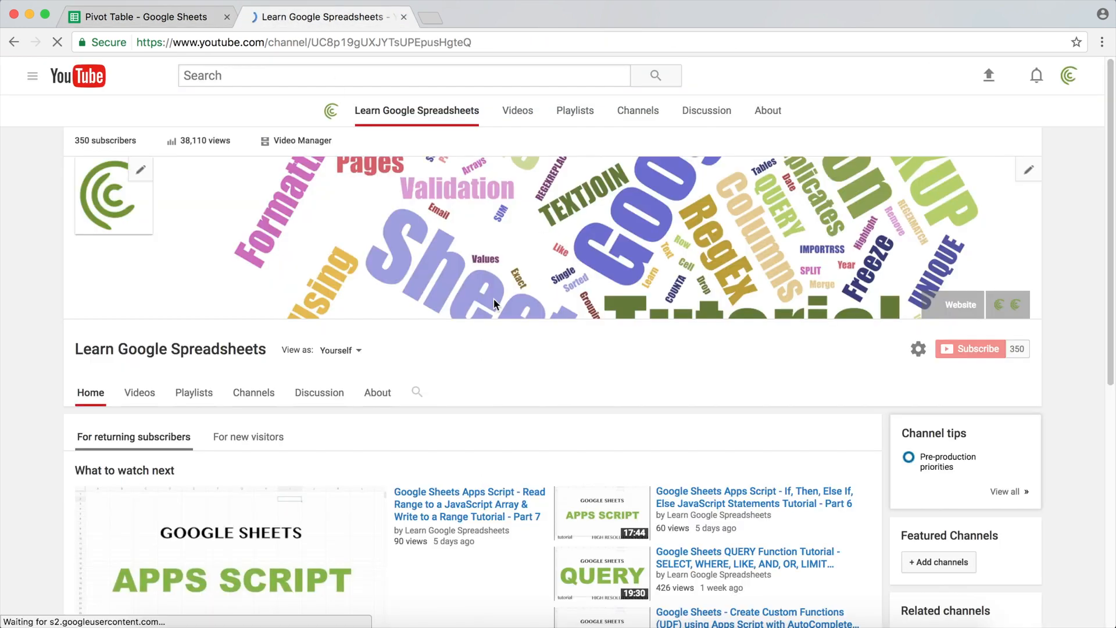
{"action": "scroll", "coordinate": [249, 291], "scroll_direction": "down", "scroll_amount": 5}
{"action": "left_click", "coordinate": [144, 225]}
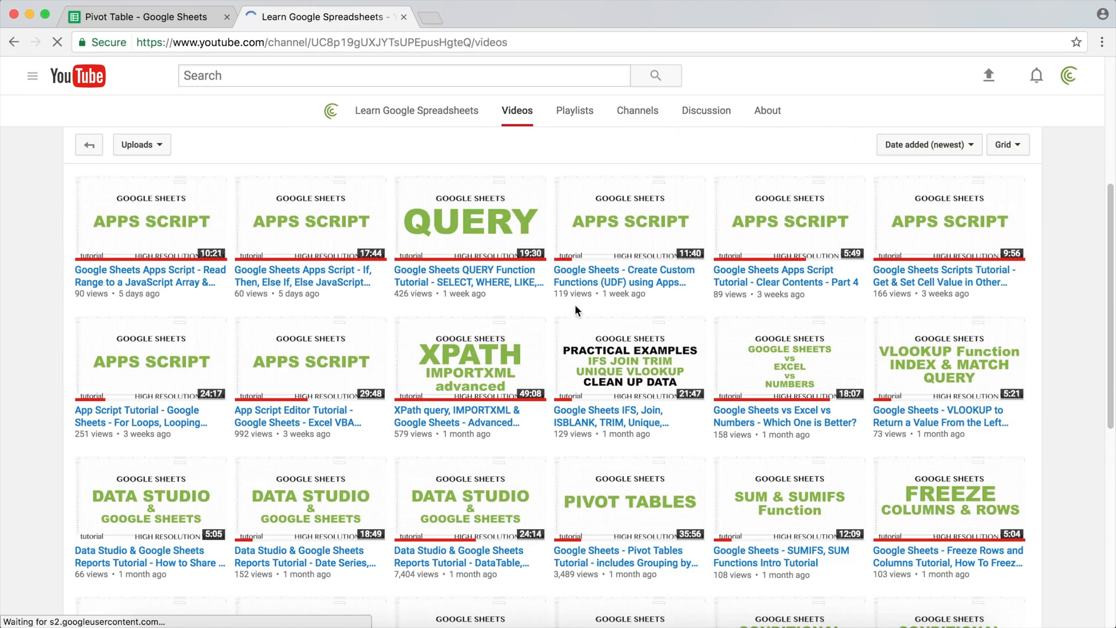
{"action": "scroll", "coordinate": [559, 241], "scroll_direction": "down", "scroll_amount": 2}
{"action": "scroll", "coordinate": [561, 240], "scroll_direction": "down", "scroll_amount": 6}
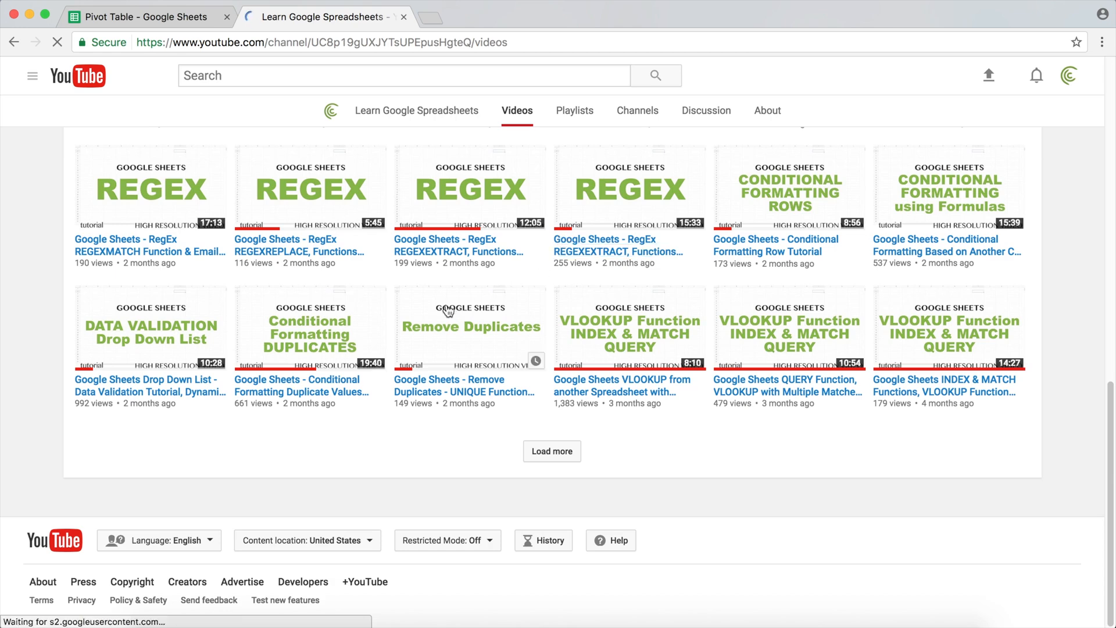
{"action": "scroll", "coordinate": [451, 312], "scroll_direction": "up", "scroll_amount": 2}
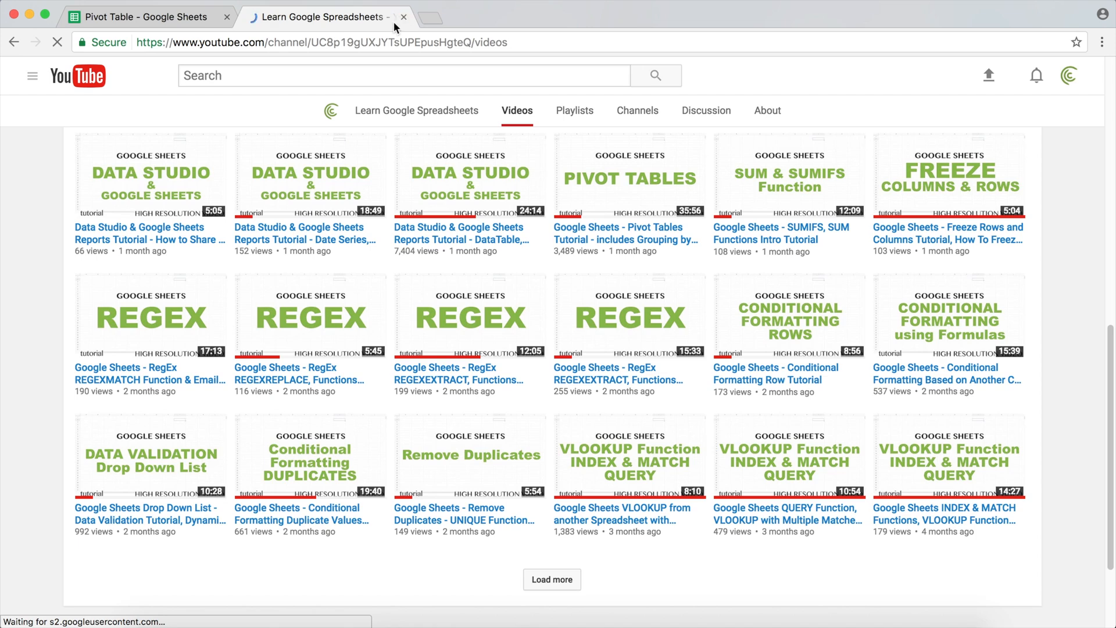
{"action": "left_click", "coordinate": [404, 18]}
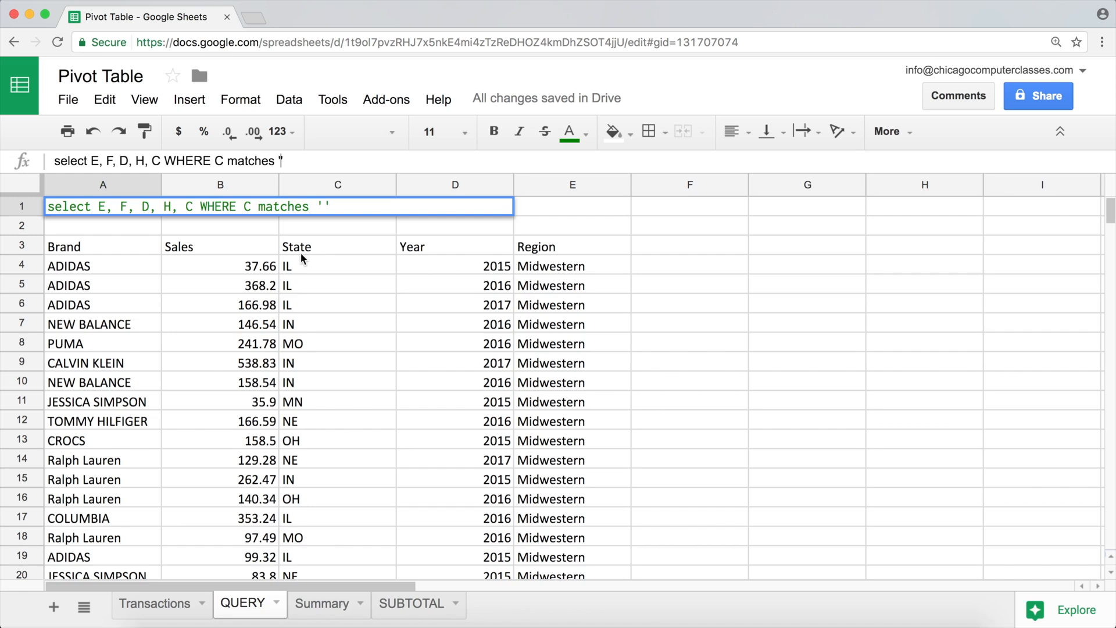
Step: Enter [wW]estern as the matches pattern in the A1 query text and check the Region column of the results
{"action": "type", "text": "[wW]e"}
{"action": "type", "text": "stern"}
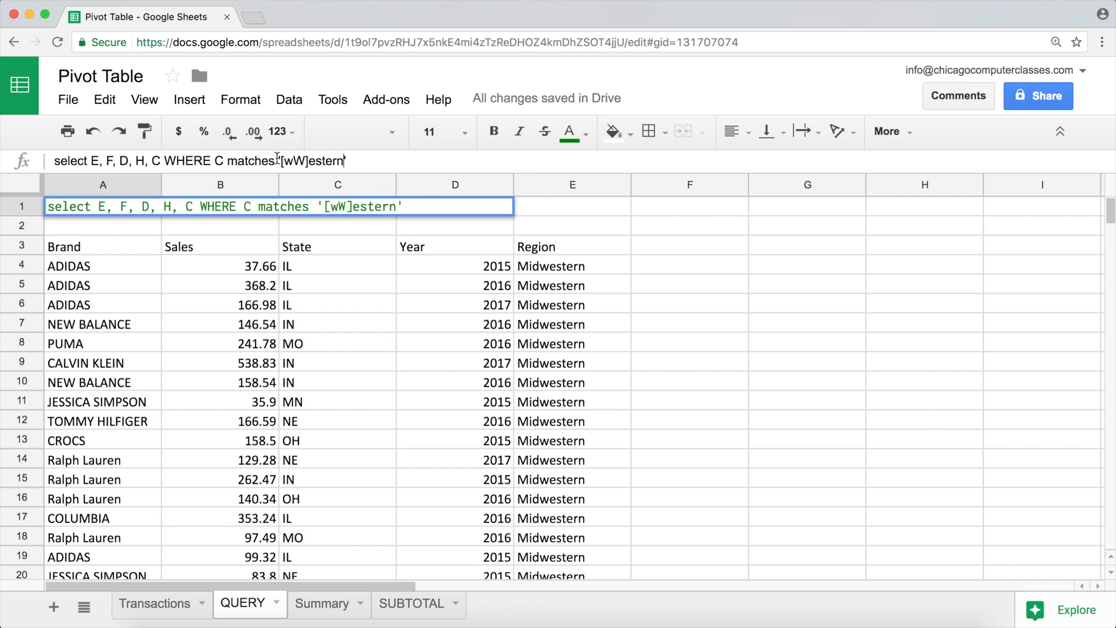
{"action": "key", "text": "Return"}
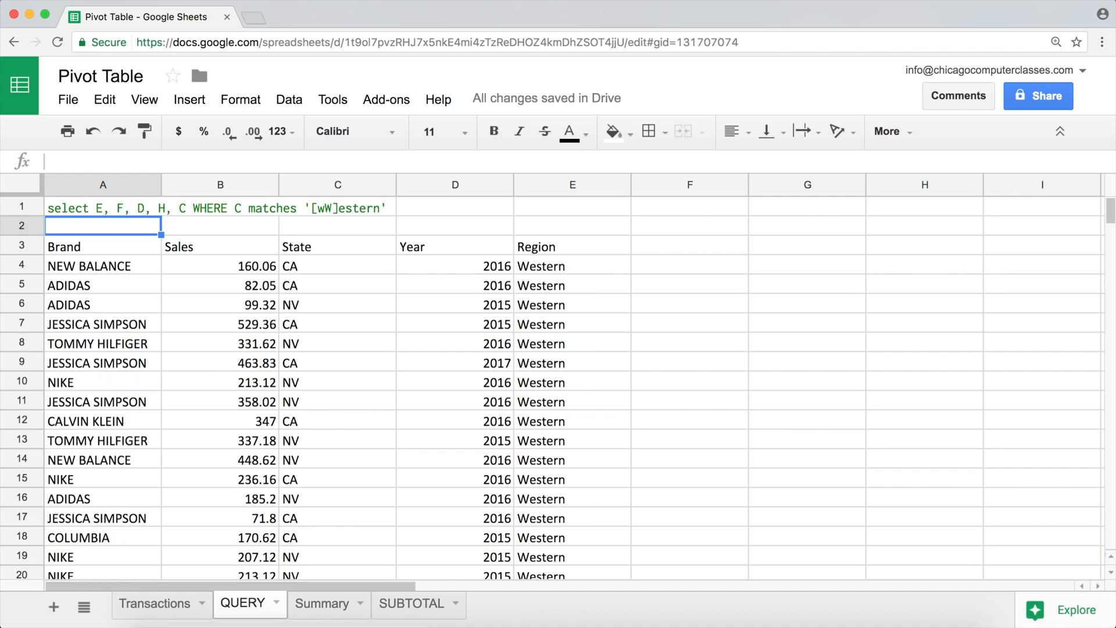
{"action": "scroll", "coordinate": [604, 278], "scroll_direction": "down", "scroll_amount": 20}
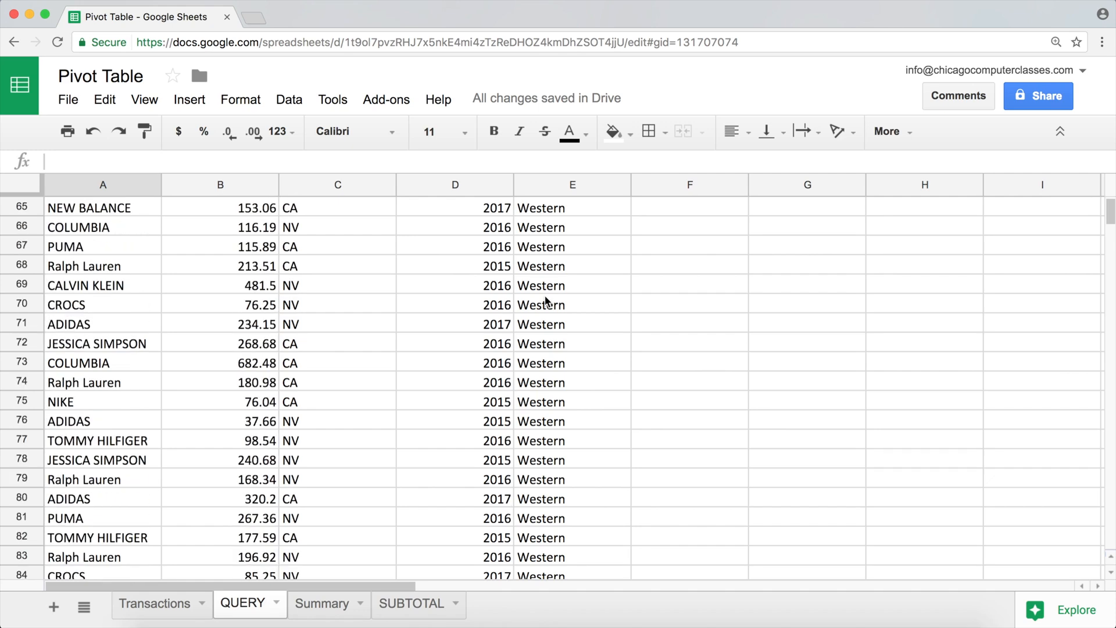
{"action": "scroll", "coordinate": [545, 300], "scroll_direction": "down", "scroll_amount": 8}
{"action": "scroll", "coordinate": [543, 302], "scroll_direction": "up", "scroll_amount": 20}
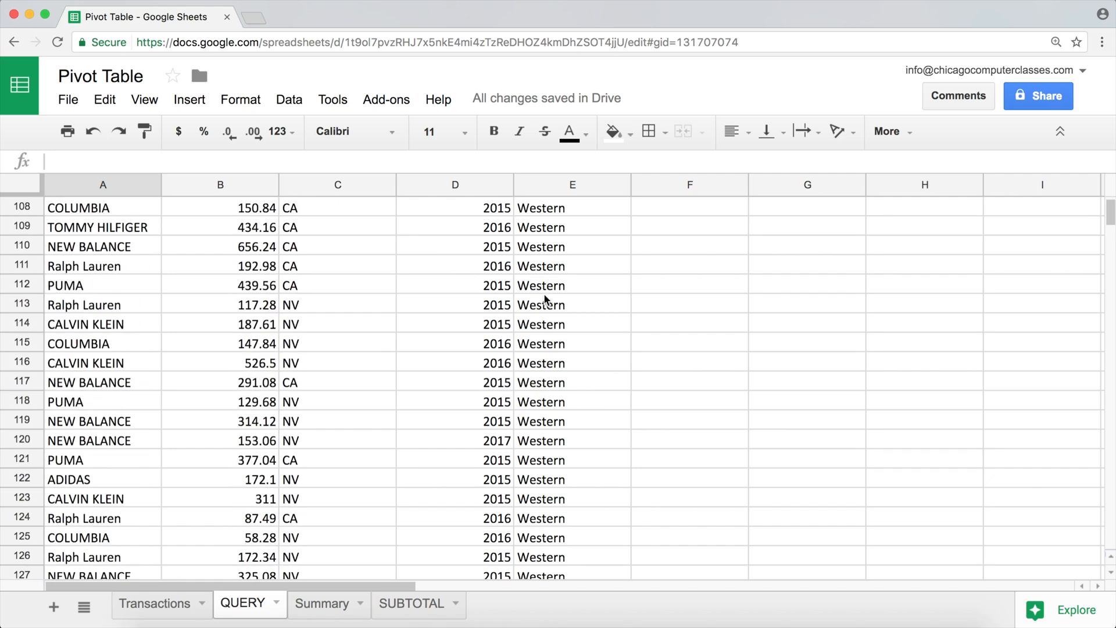
{"action": "scroll", "coordinate": [543, 302], "scroll_direction": "up", "scroll_amount": 10}
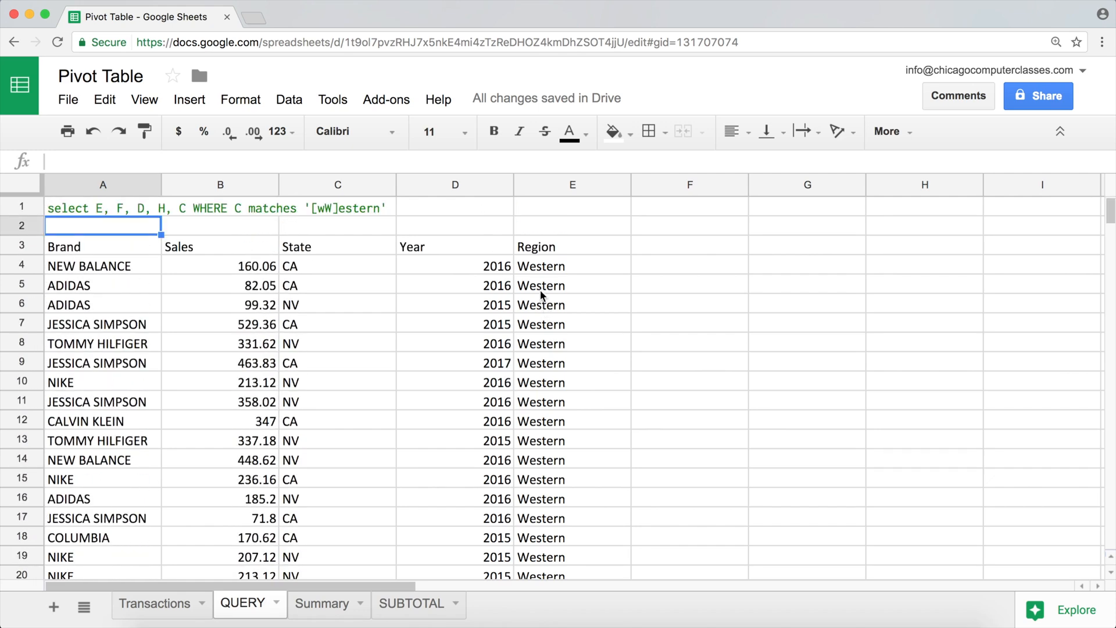
Step: Insert .* before [wW]estern in the matches pattern of the A1 query text
{"action": "key", "text": "Up"}
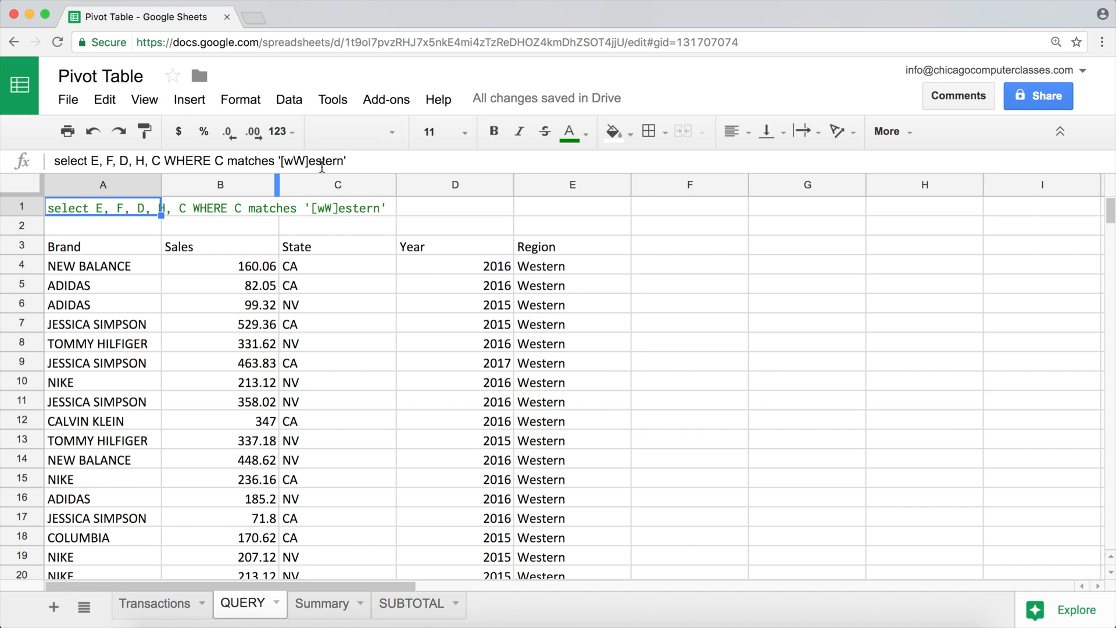
{"action": "left_click", "coordinate": [283, 162]}
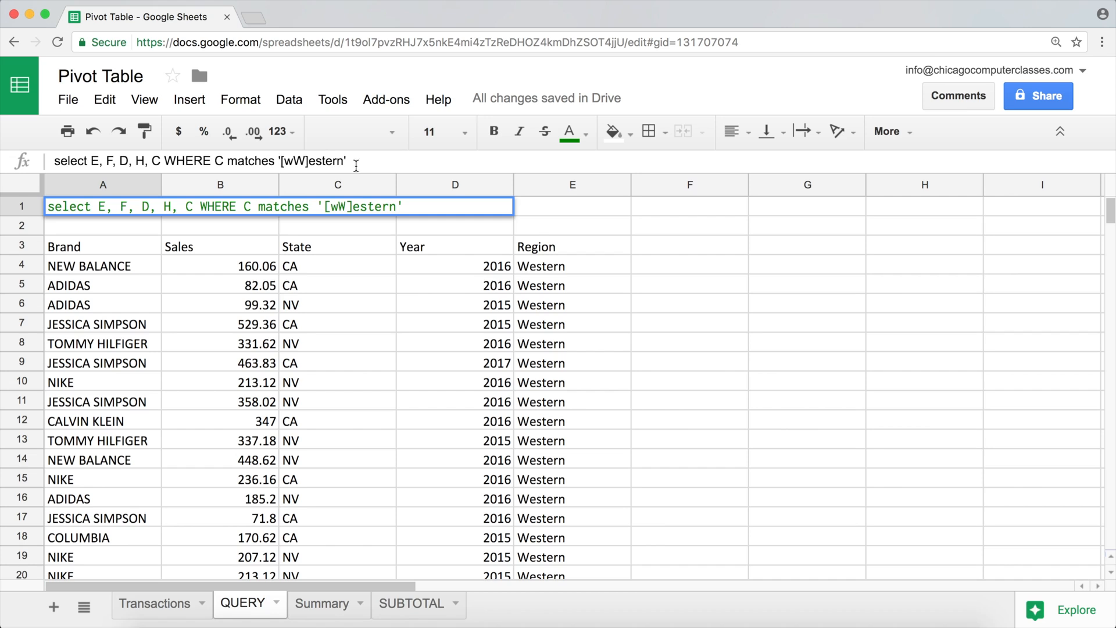
{"action": "type", "text": ".*"}
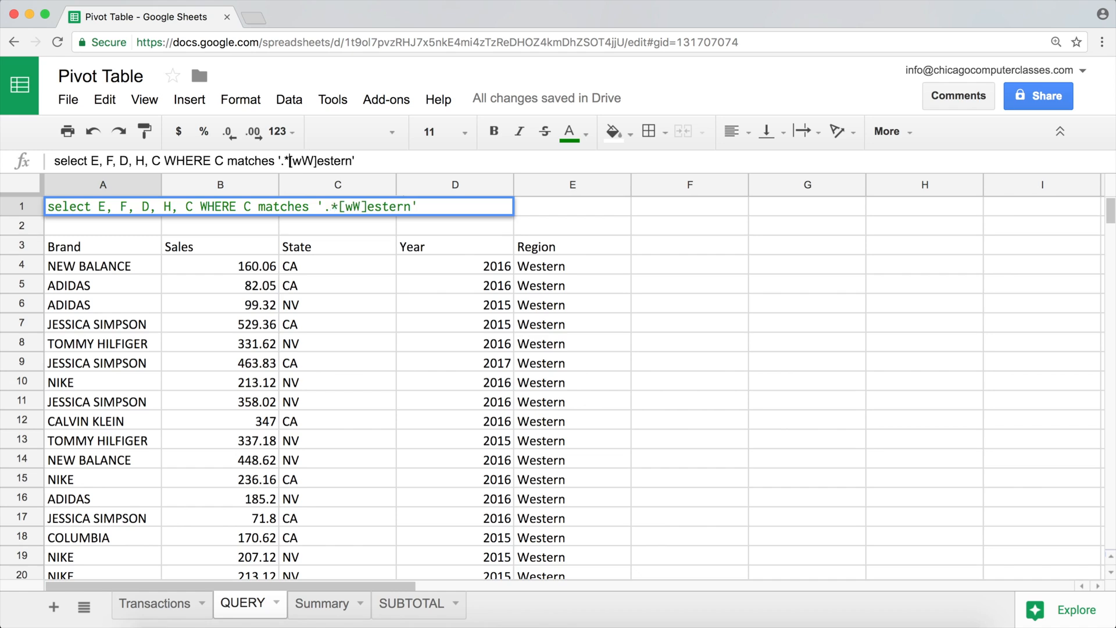
{"action": "mouse_move", "coordinate": [325, 211]}
{"action": "left_mouse_down"}
{"action": "mouse_move", "coordinate": [360, 208]}
{"action": "mouse_move", "coordinate": [328, 207]}
{"action": "left_mouse_up"}
{"action": "left_click", "coordinate": [335, 207]}
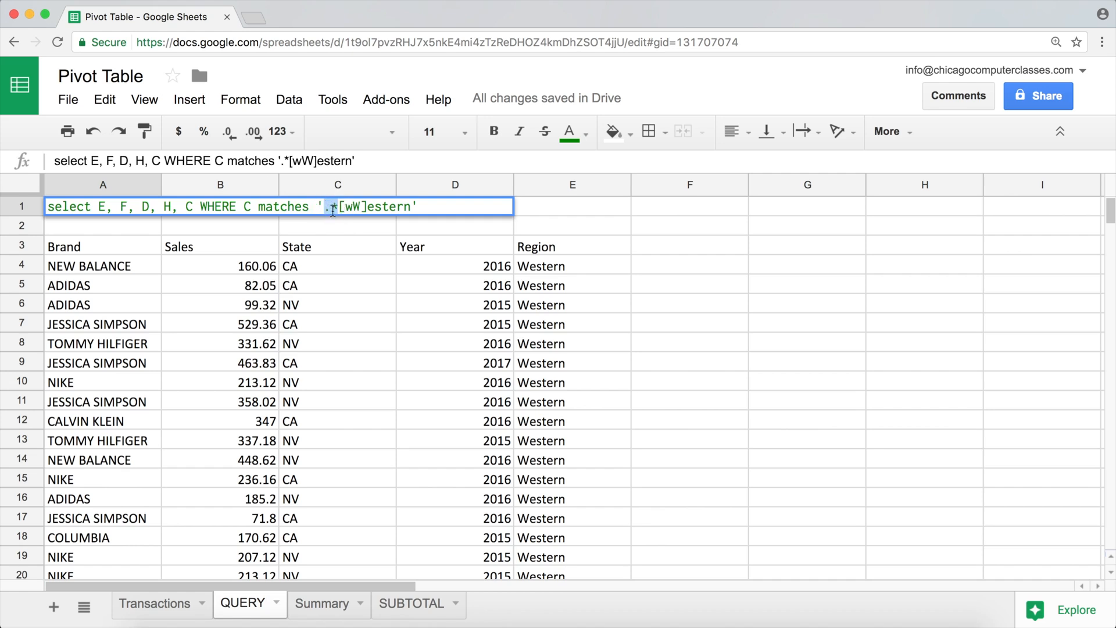